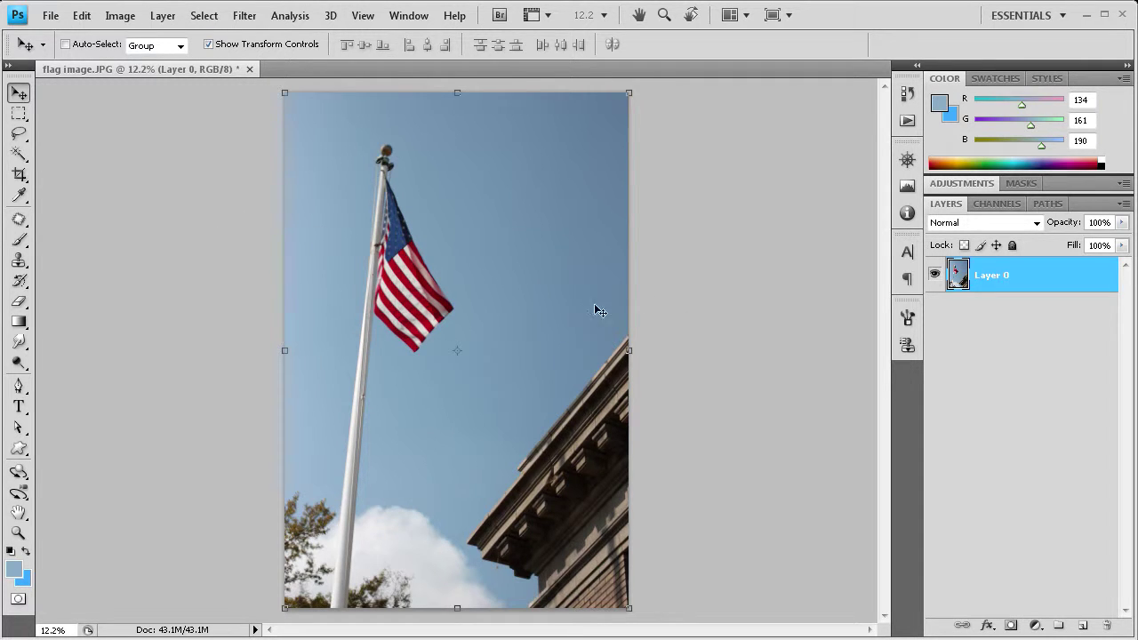
click(120, 16)
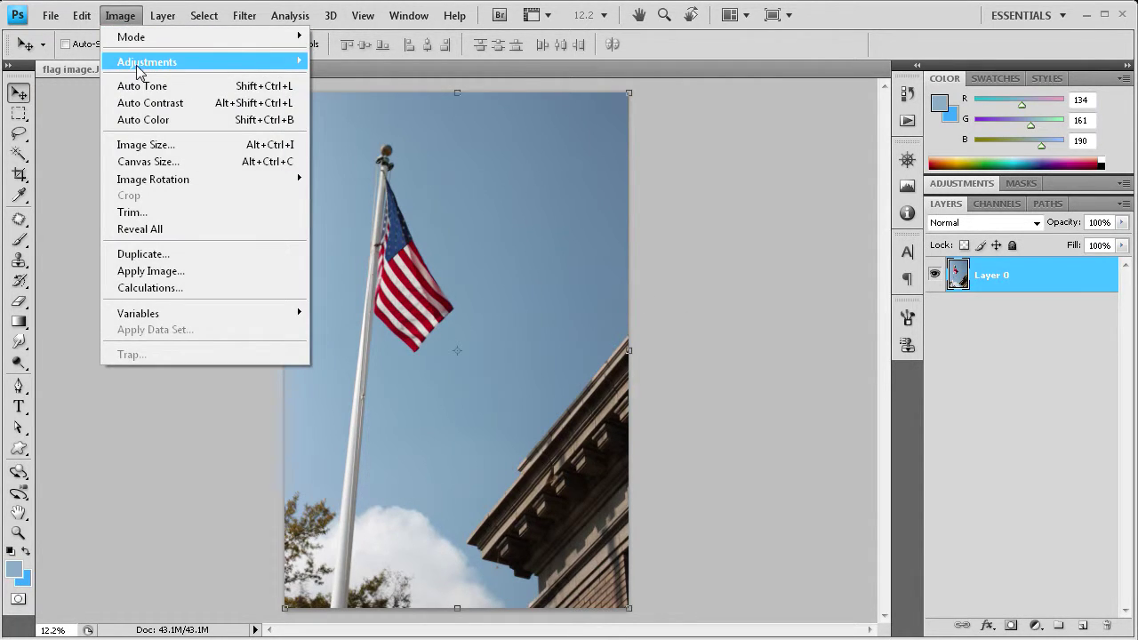
mouse_move(141, 64)
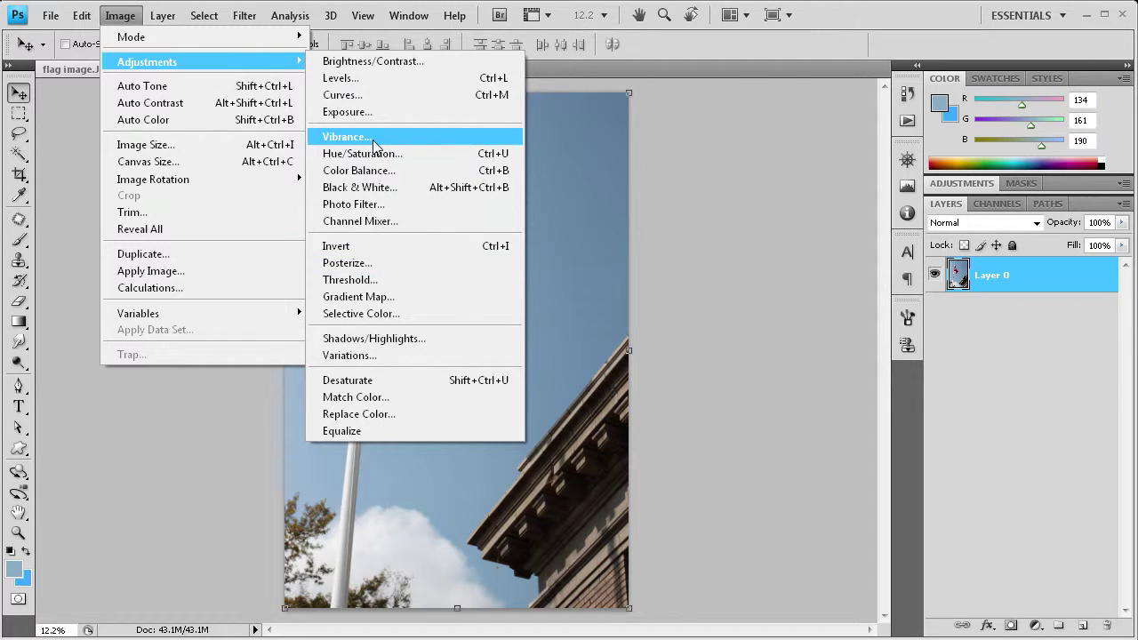
click(802, 12)
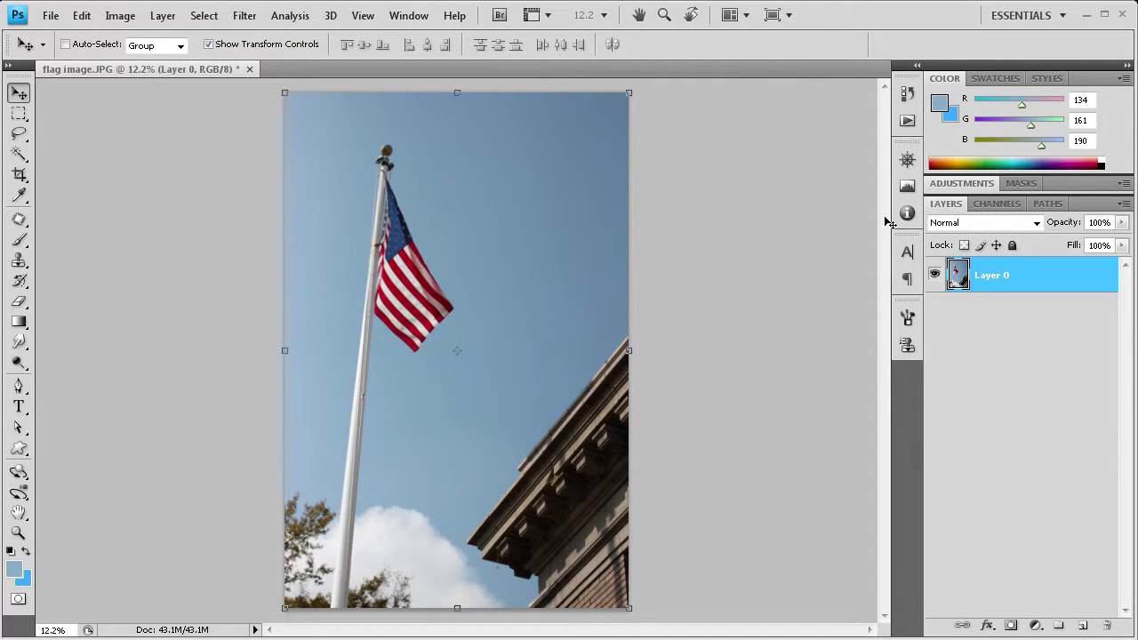
Add a Vibrance adjustment layer above Layer 0 and return to the layer list
click(1035, 627)
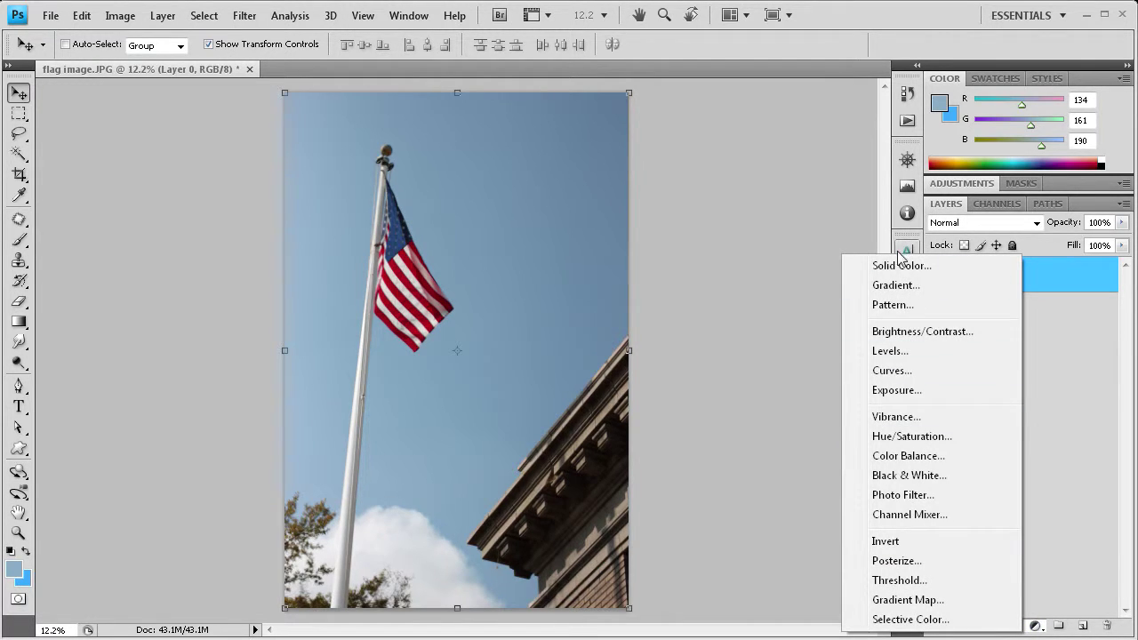
click(896, 416)
click(948, 507)
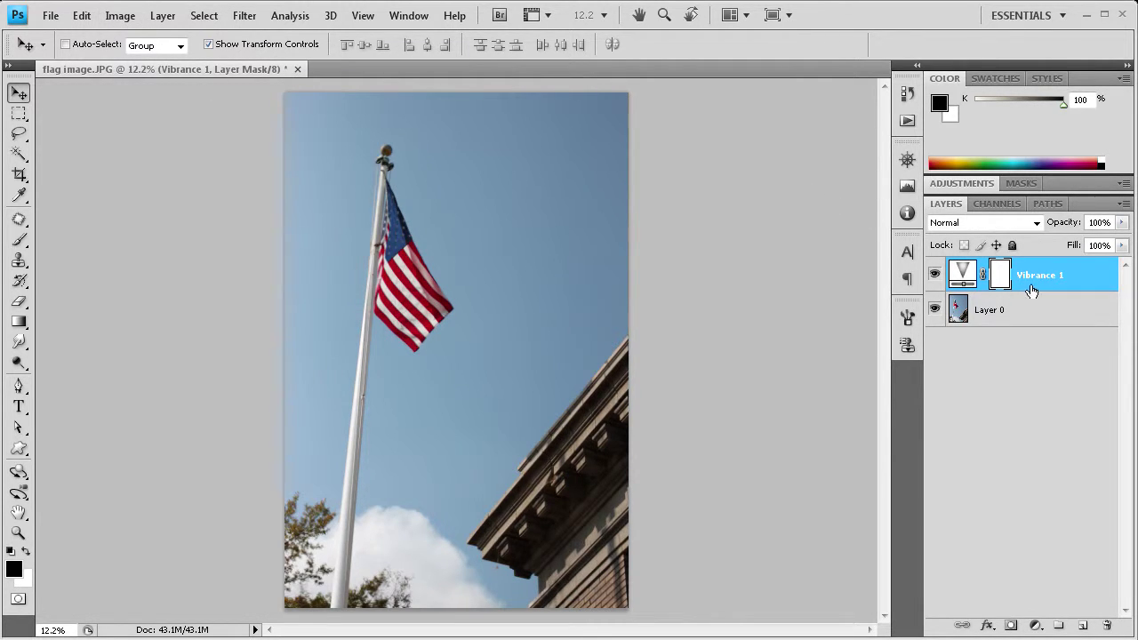
Set the adjustment layer's vibrance to +100 and hide that adjustment layer
double_click(966, 275)
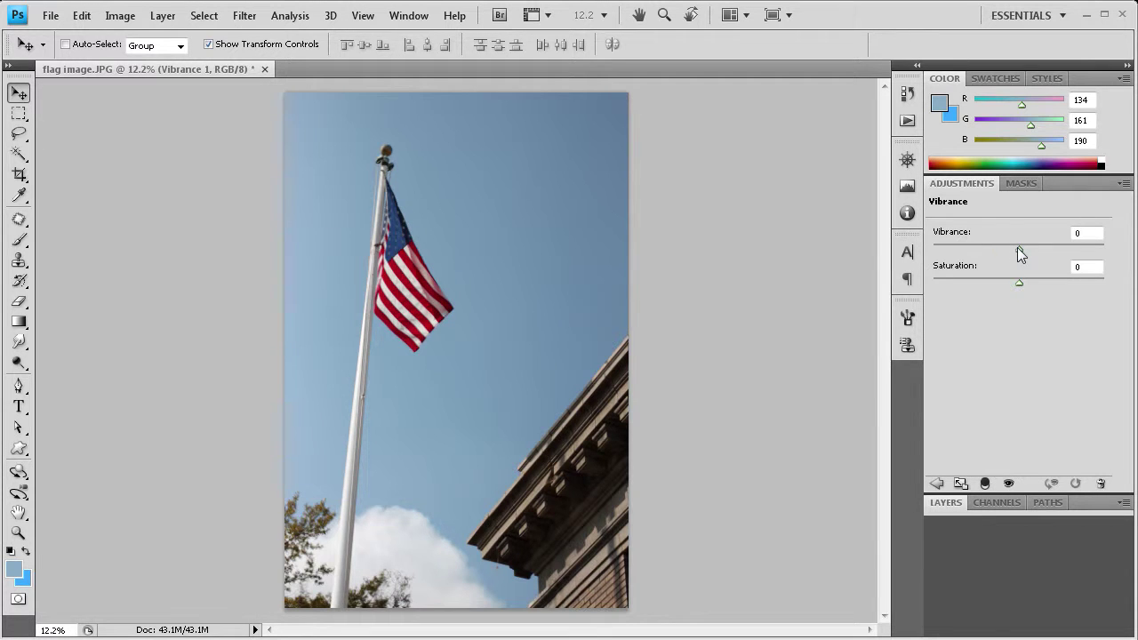
drag(1018, 248, 1119, 258)
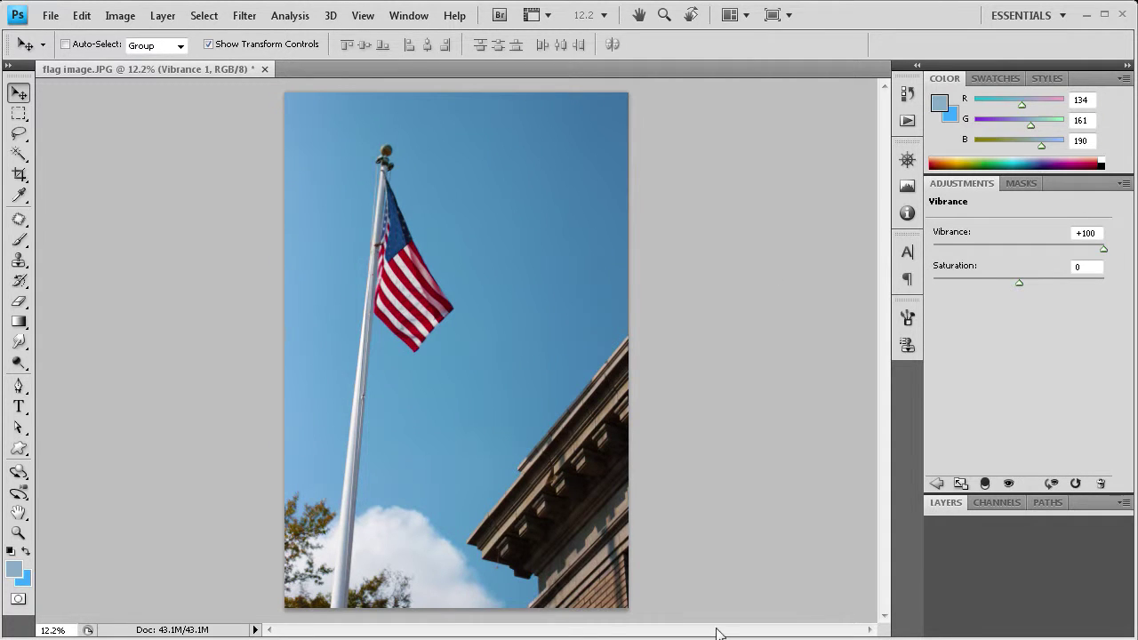
drag(1104, 251, 1021, 252)
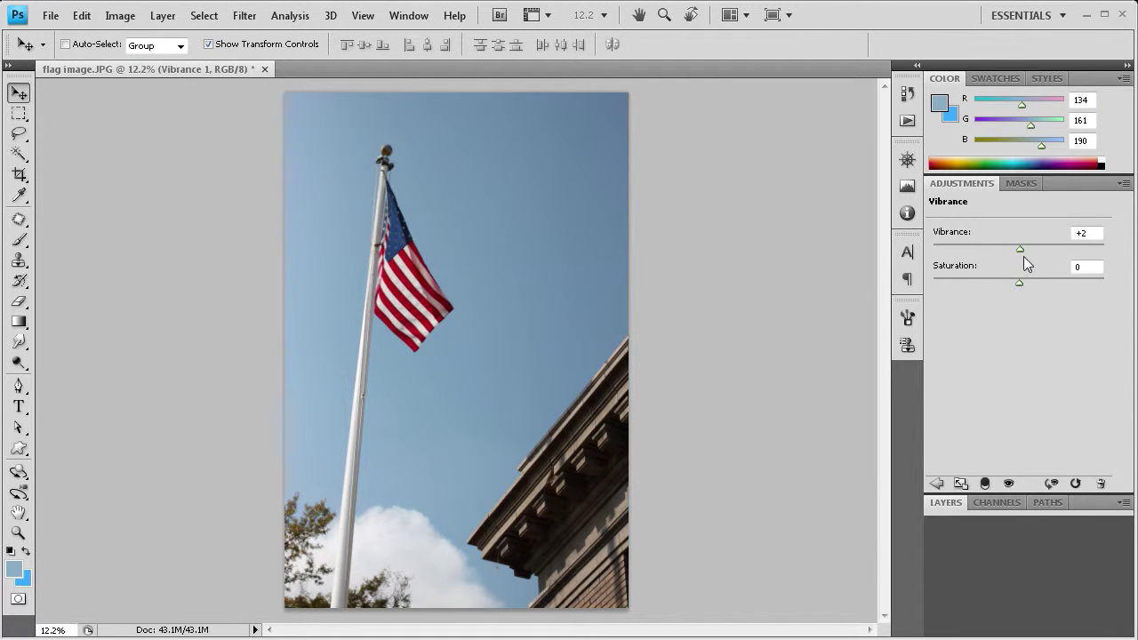
drag(1024, 250, 1131, 254)
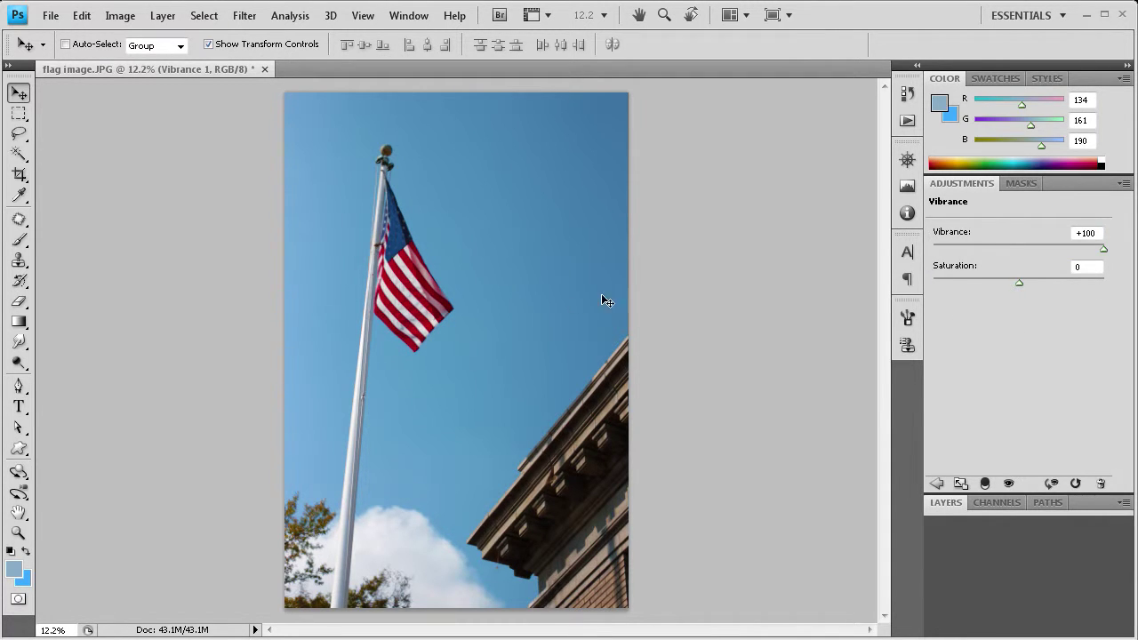
click(944, 503)
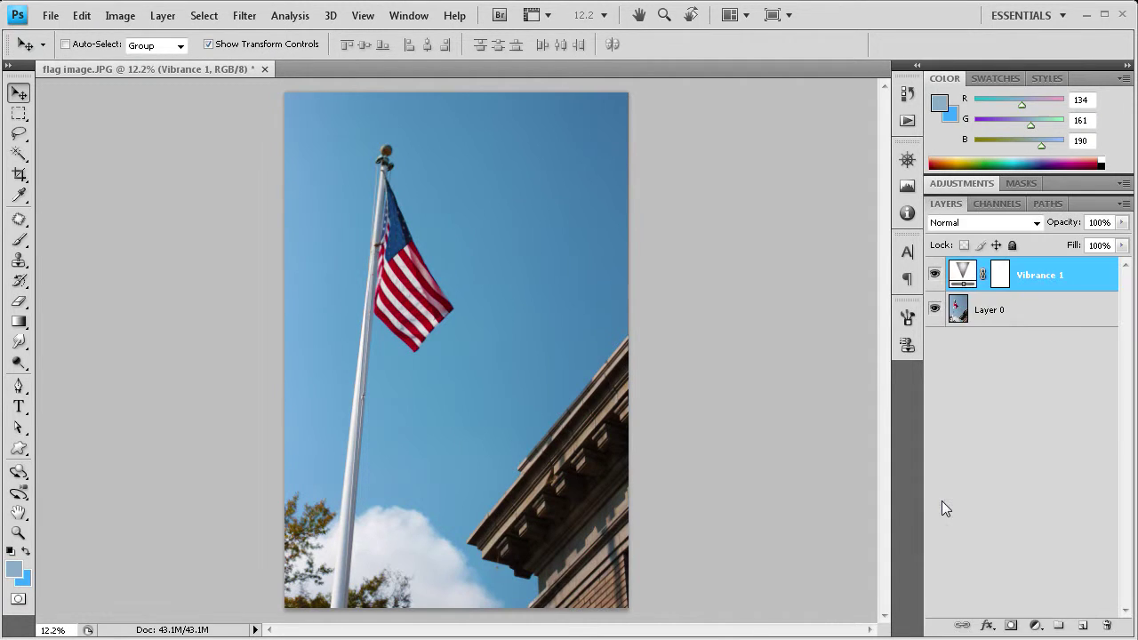
click(935, 274)
Select the entire blue sky on Layer 0 with the Magic Wand, adding the remaining sky areas to the selection
click(1010, 326)
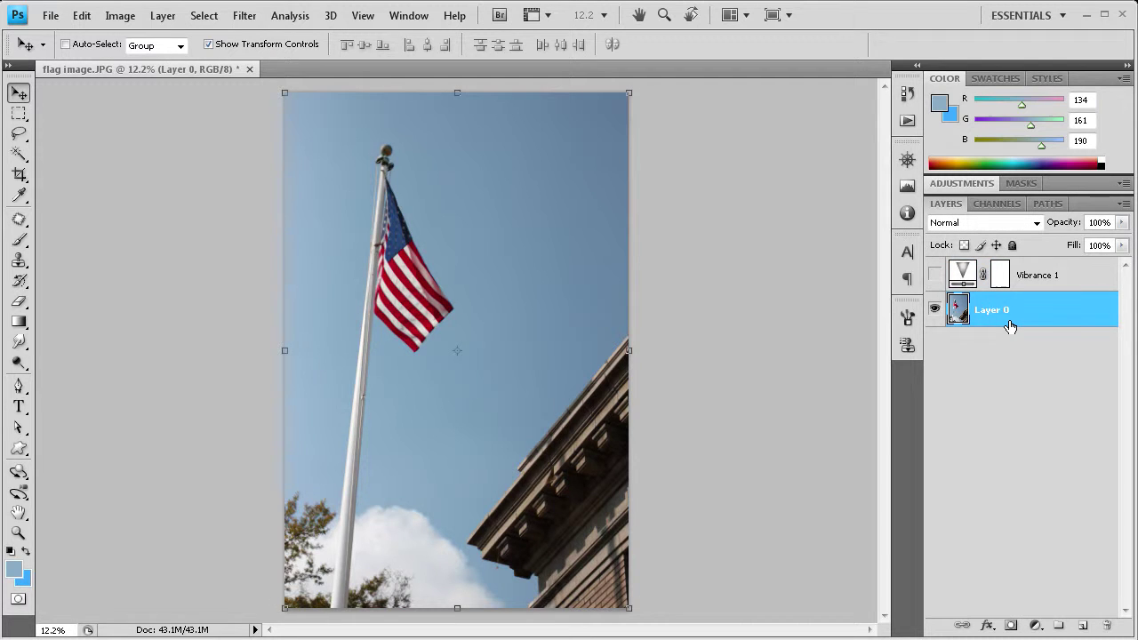
click(20, 155)
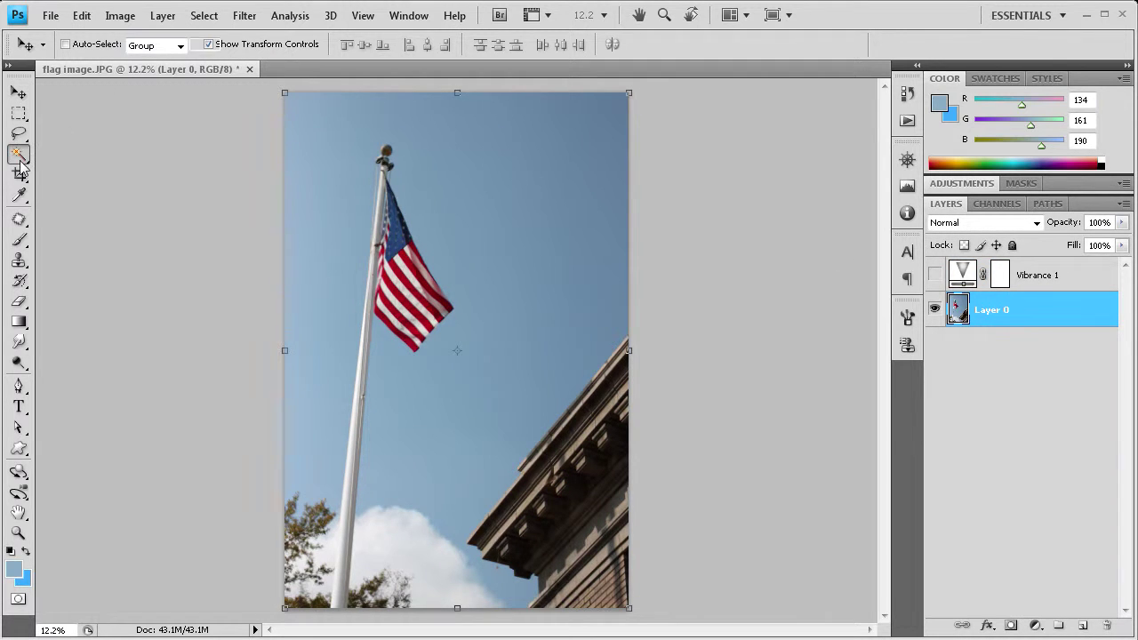
click(530, 161)
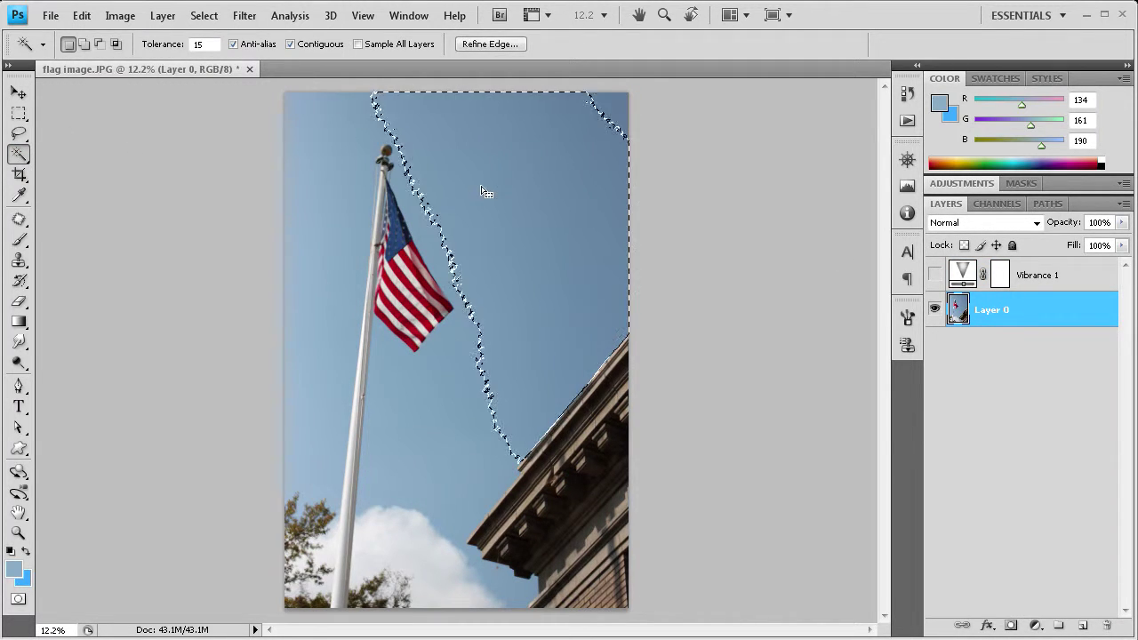
shift+click(335, 141)
shift+click(407, 381)
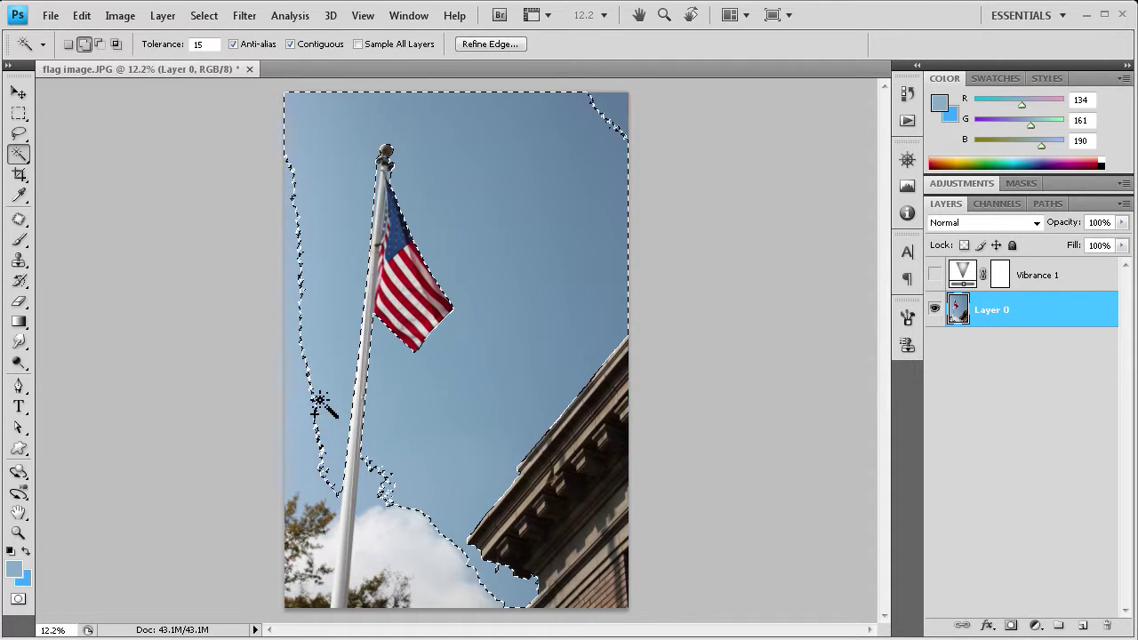
shift+click(614, 115)
shift+click(368, 481)
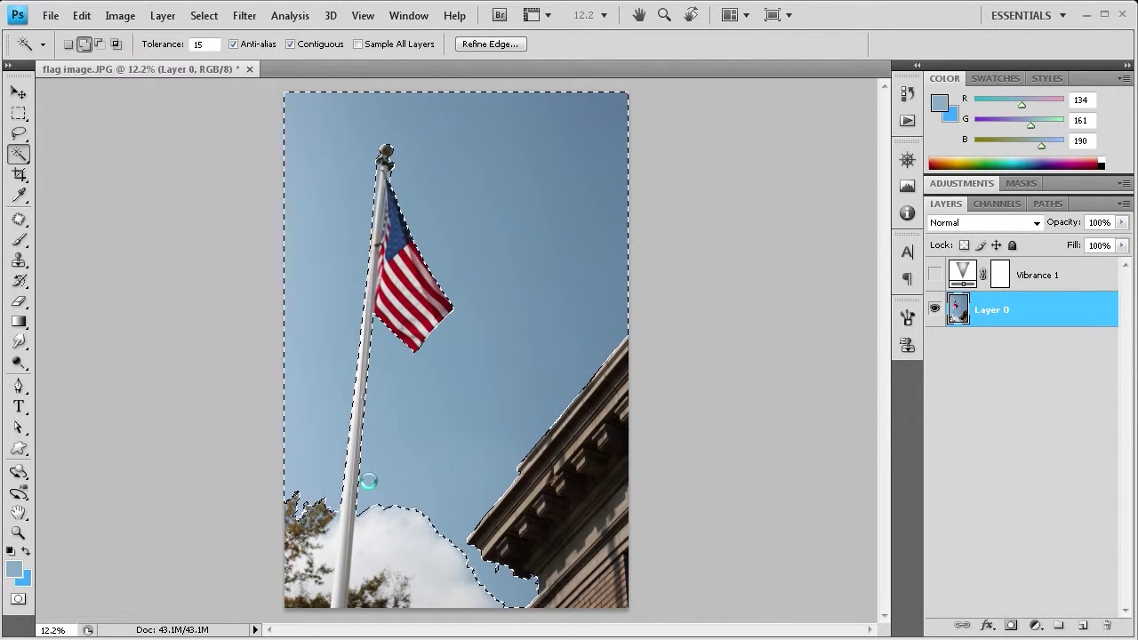
Copy the selected sky to a new layer and check it by temporarily hiding Layer 0
click(18, 113)
right_click(340, 145)
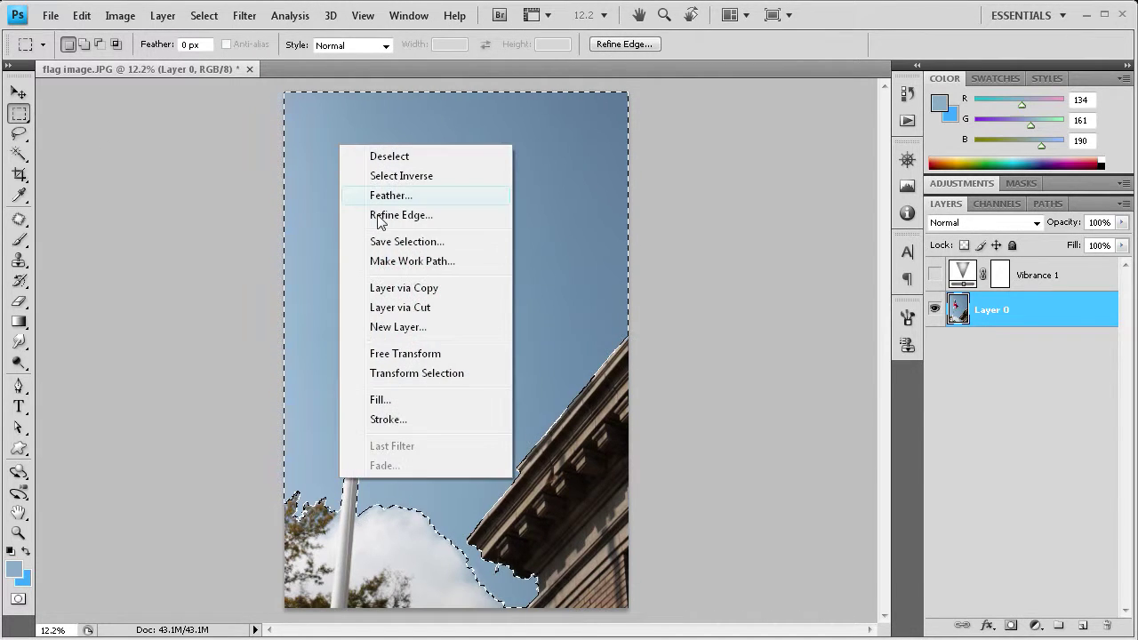
click(415, 295)
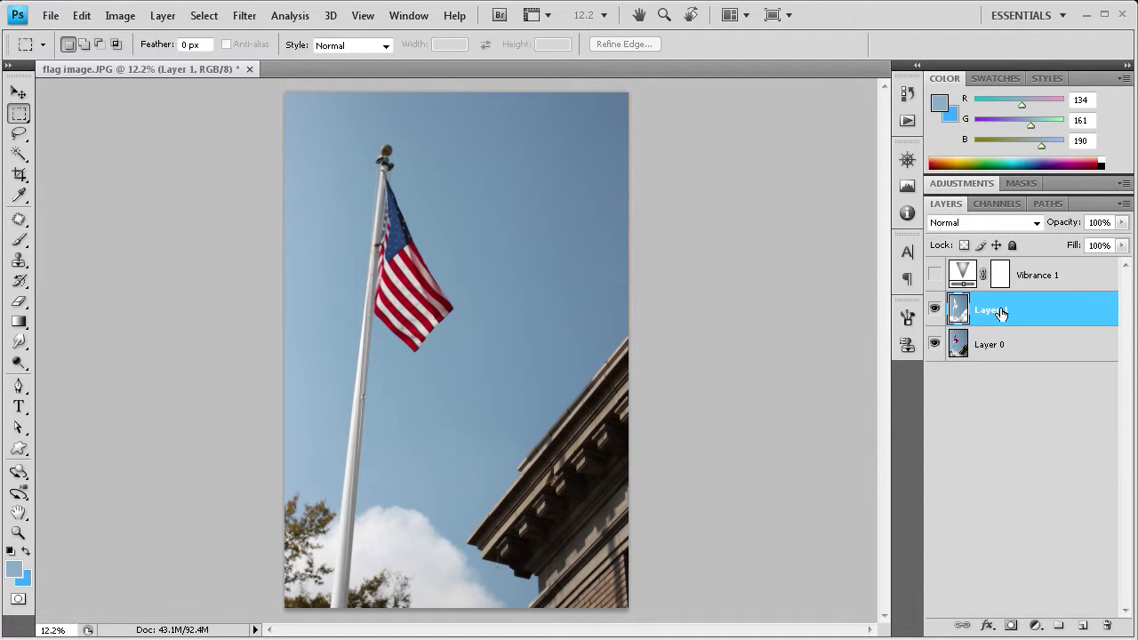
click(936, 347)
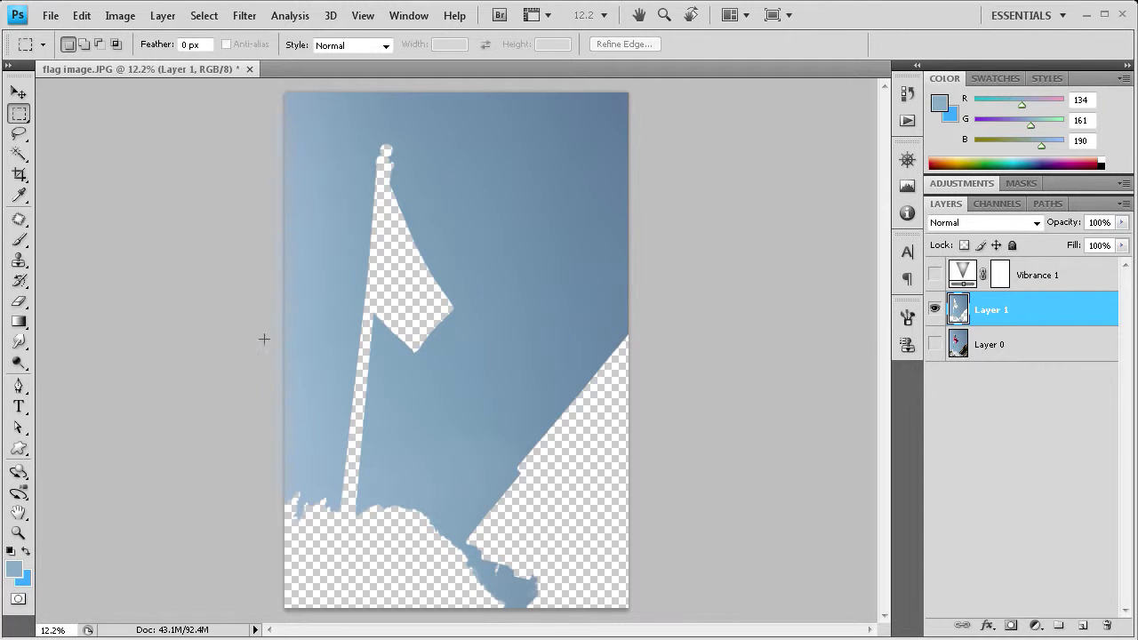
click(934, 344)
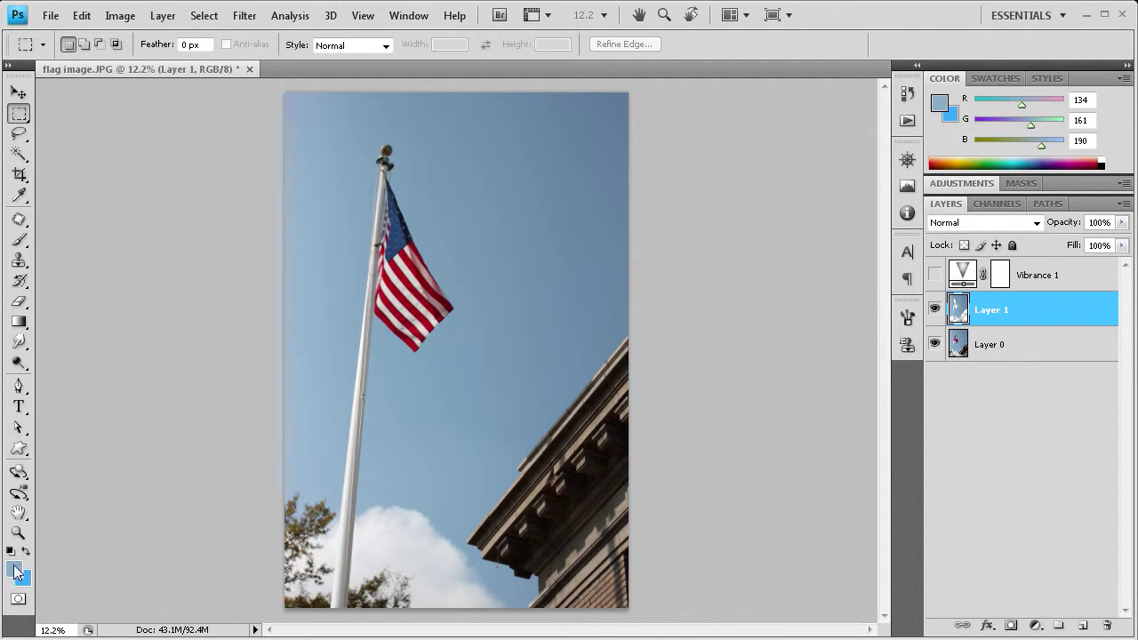
Set the foreground colour to the sky blue sampled just above the cloud, 879ebd
click(15, 573)
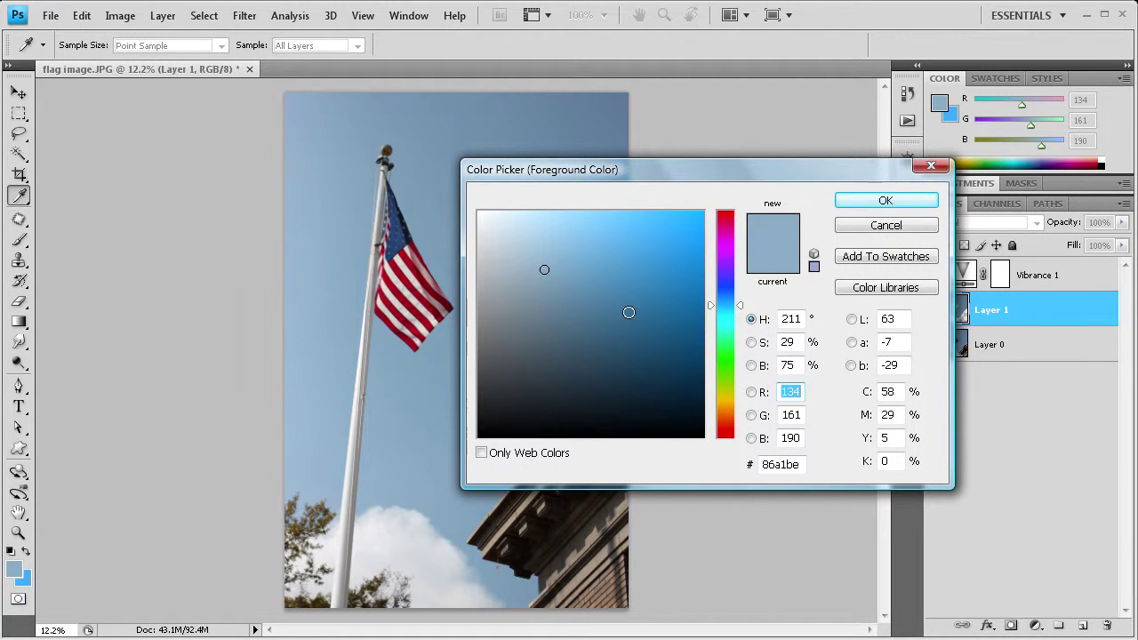
drag(490, 175, 522, 168)
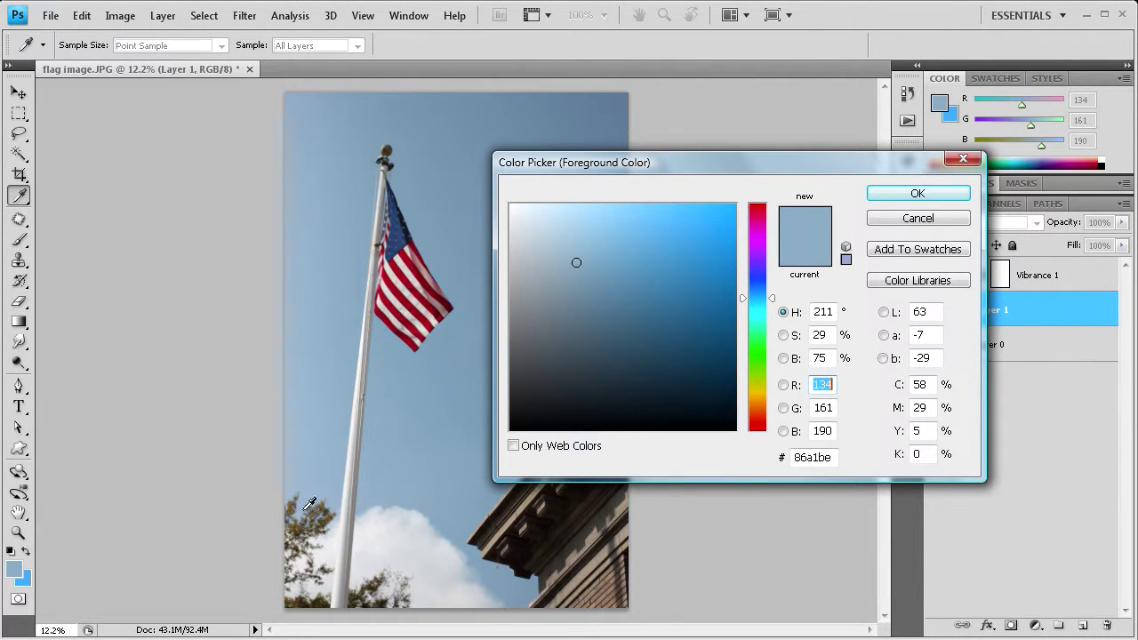
click(408, 500)
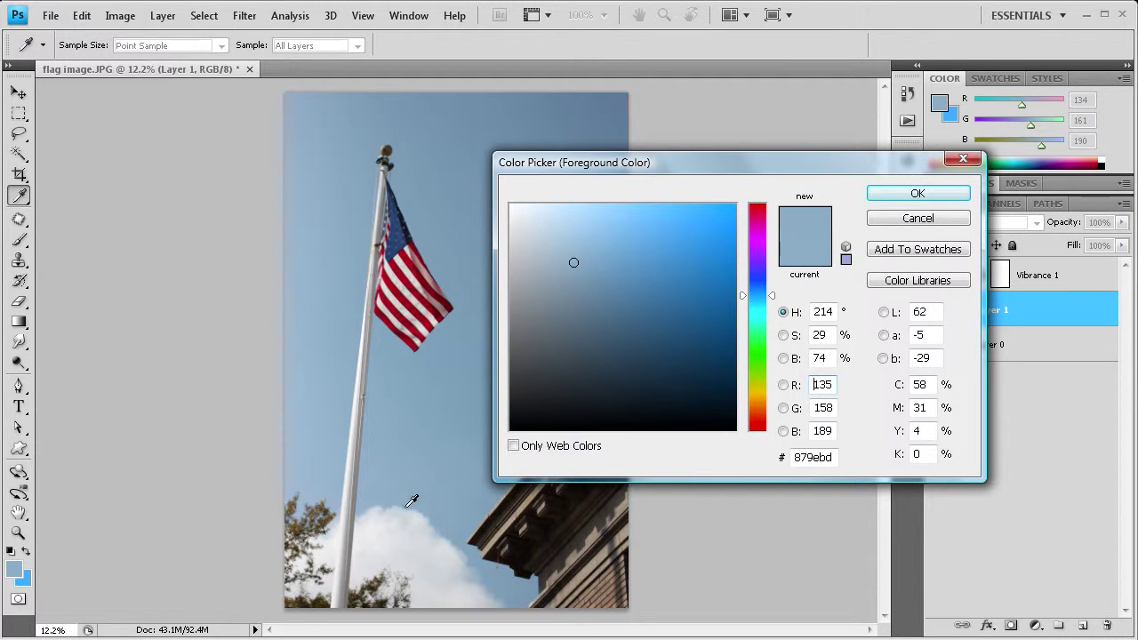
click(888, 192)
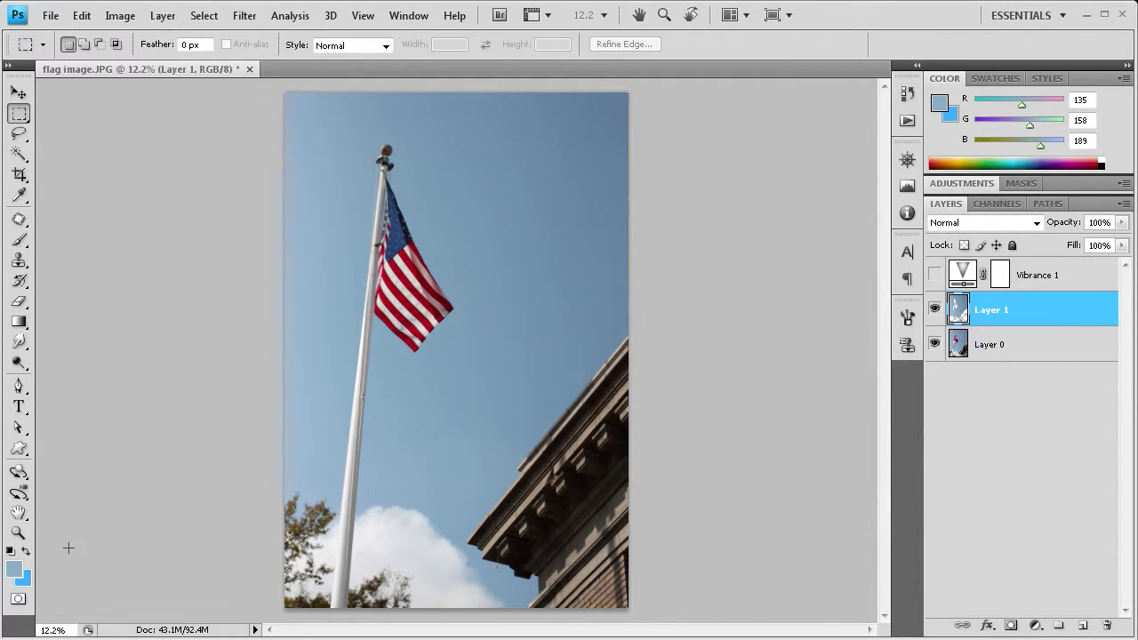
Swap the foreground and background colours and confirm the bright blue 2f85e5 as the foreground colour
click(26, 552)
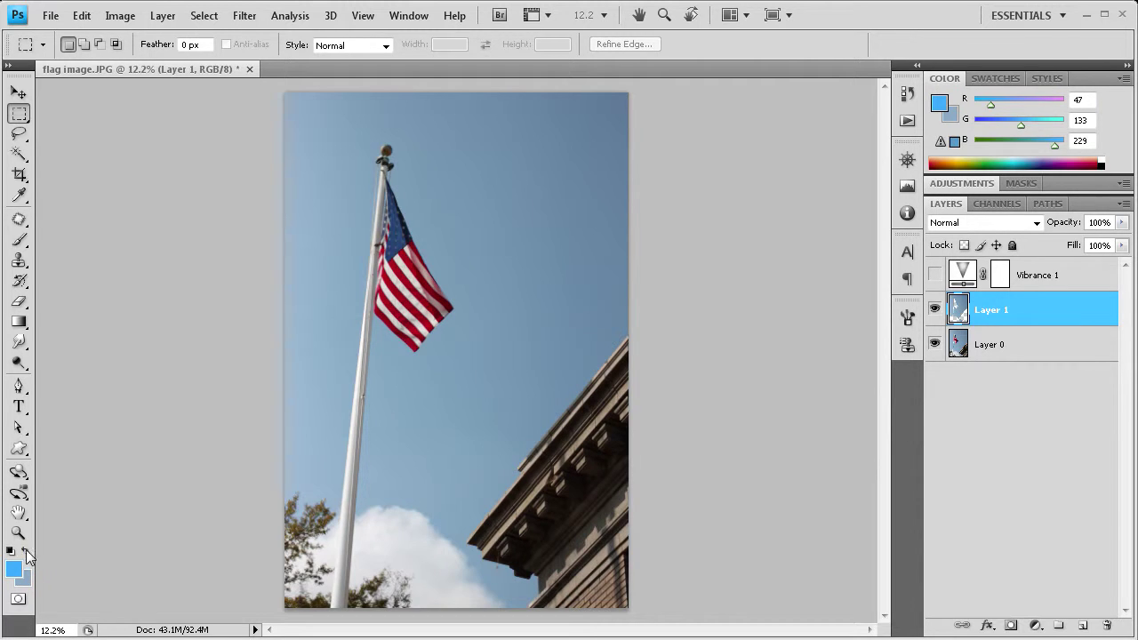
click(13, 568)
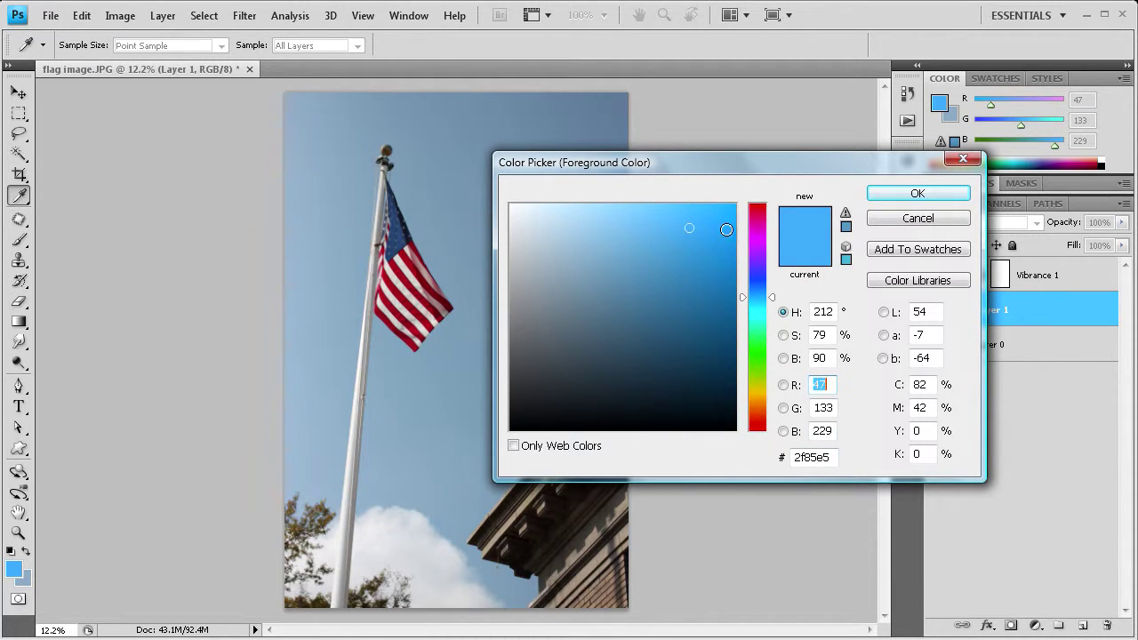
click(915, 194)
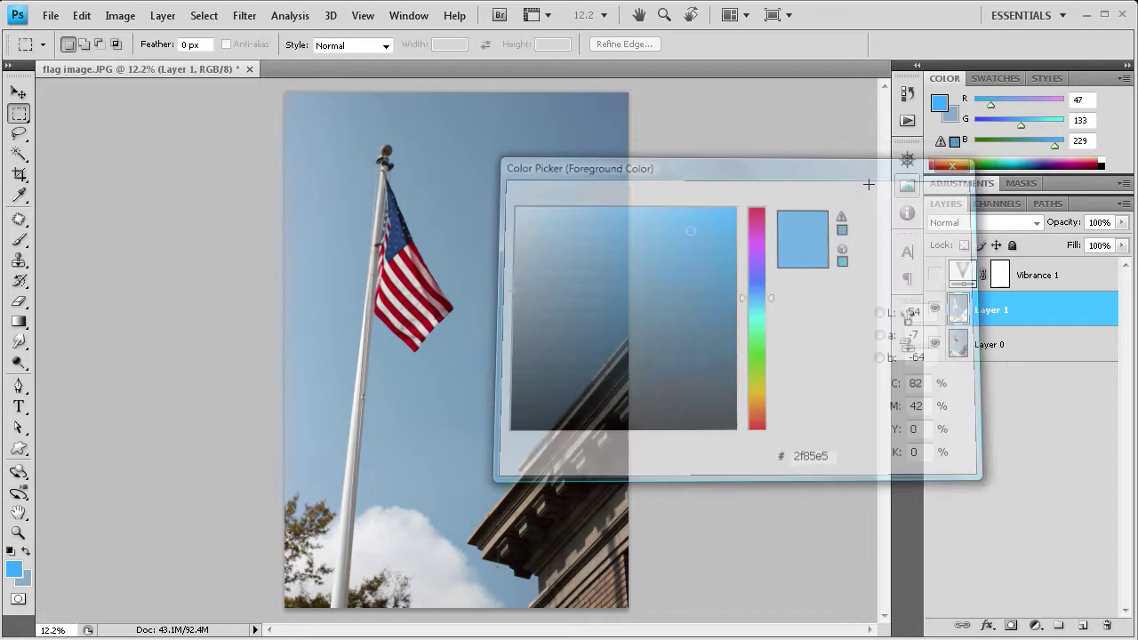
Float the layer list beside the photo and add a Gradient Overlay style to the copied sky layer
drag(946, 203, 652, 81)
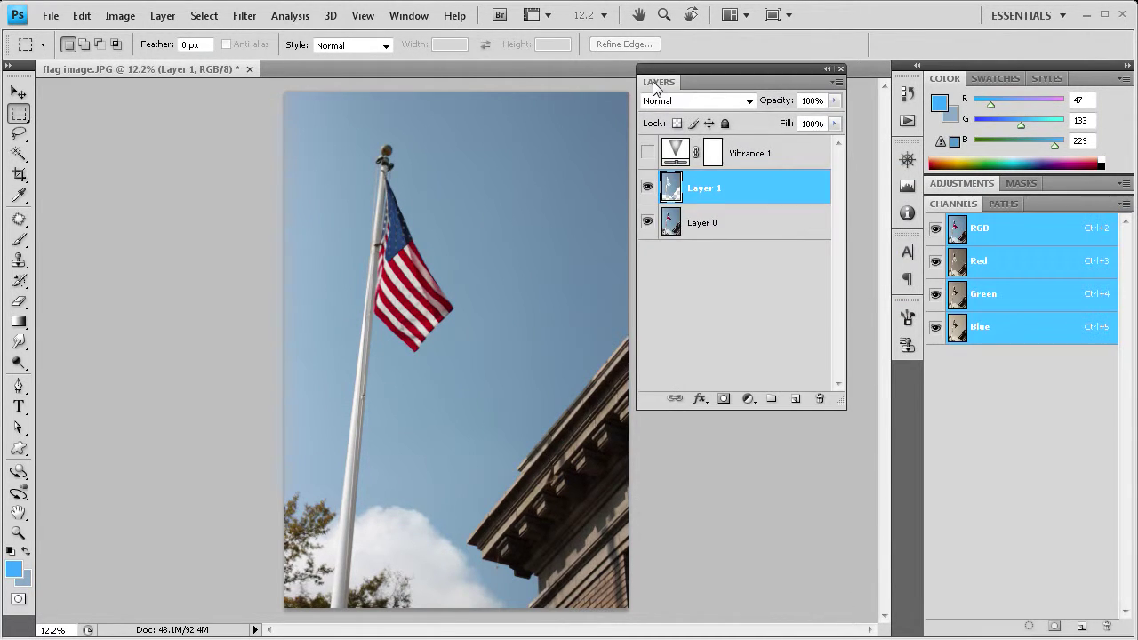
click(699, 400)
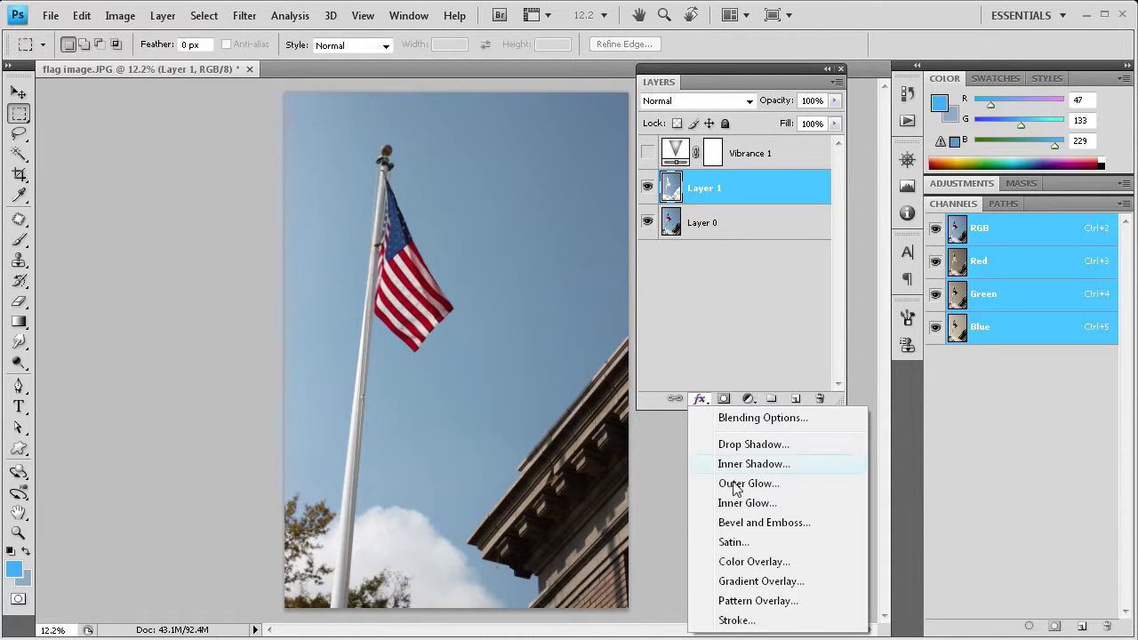
click(778, 581)
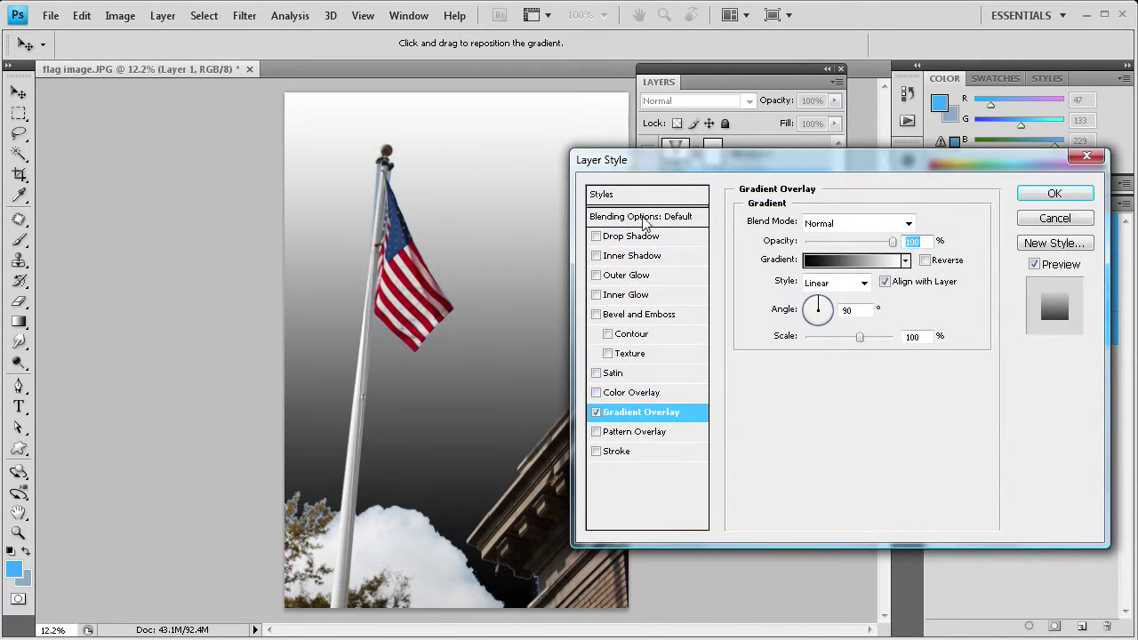
drag(645, 169, 805, 179)
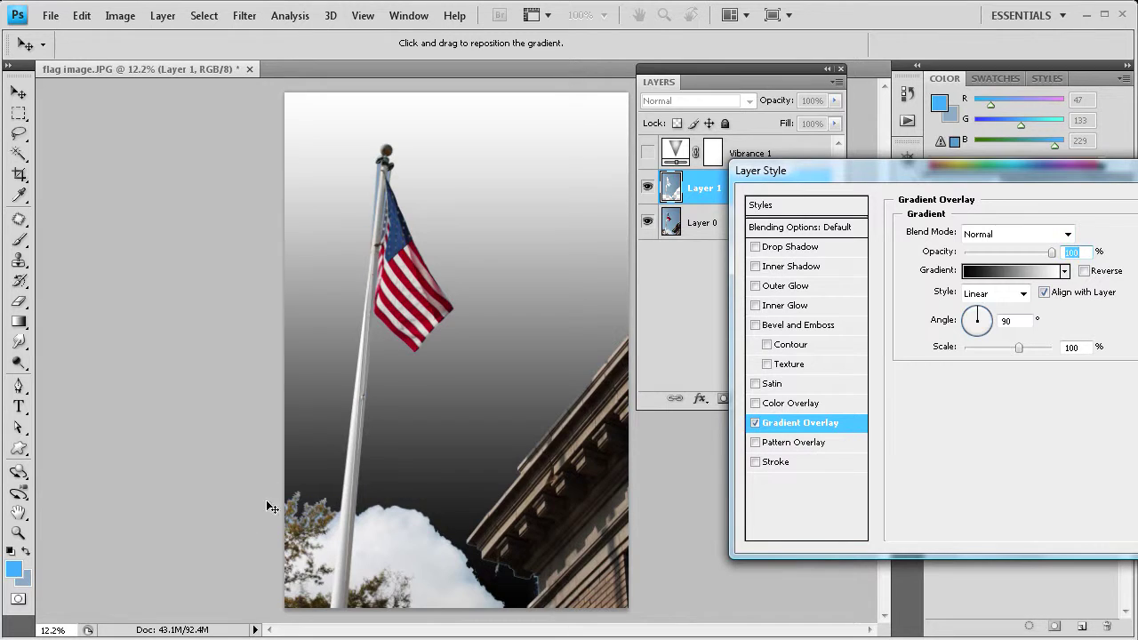
drag(849, 171, 606, 165)
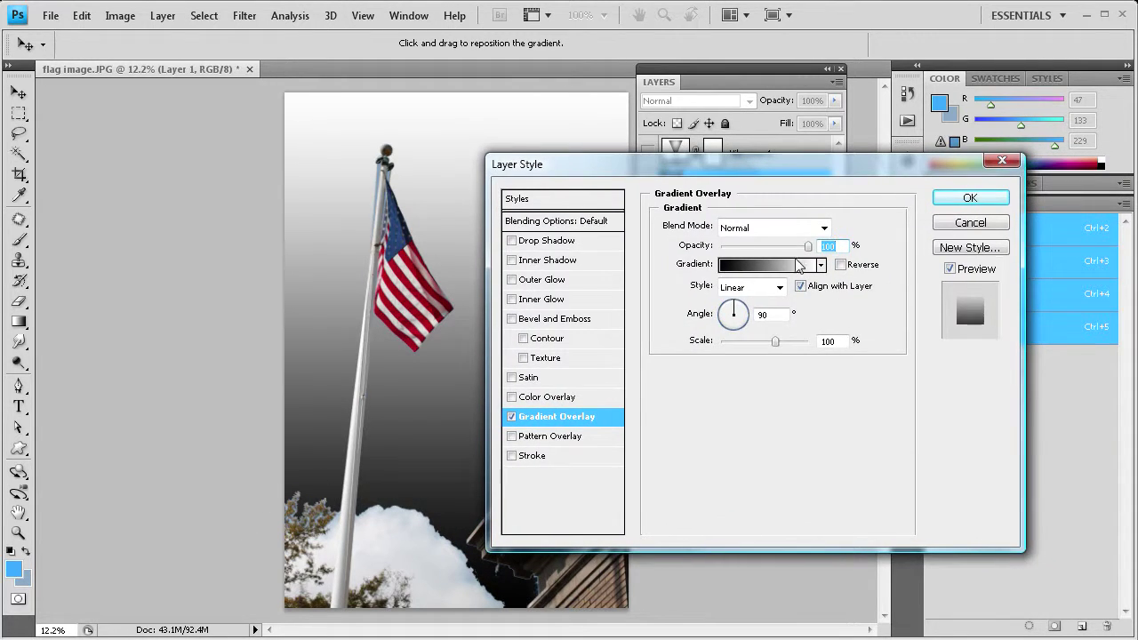
Reverse the gradient overlay and set its angle to 43°
click(841, 265)
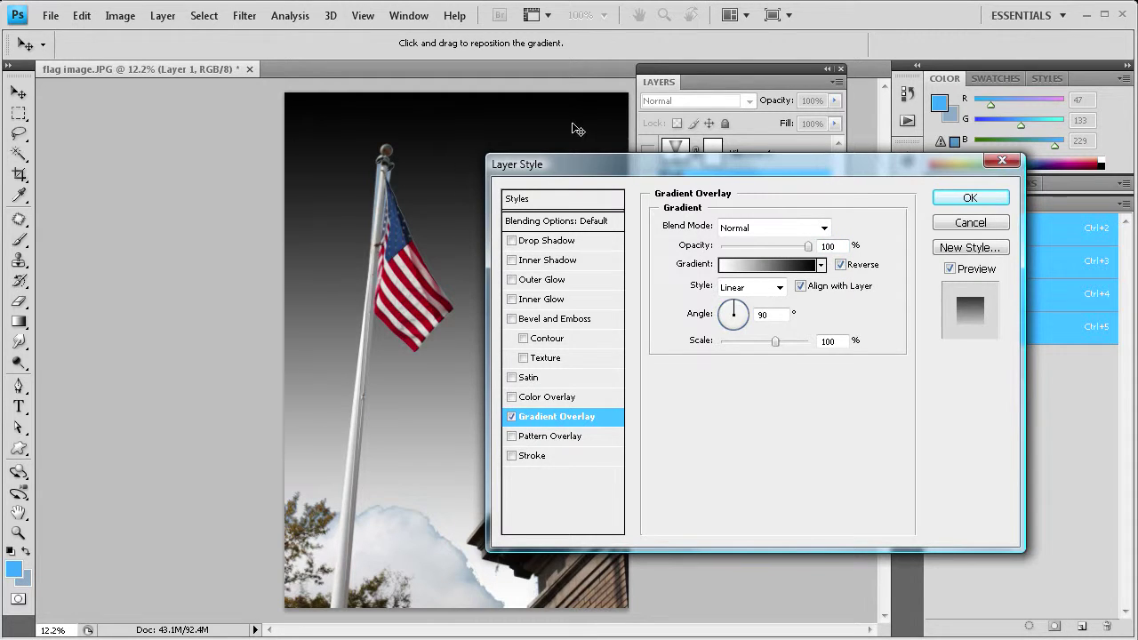
drag(734, 303, 743, 305)
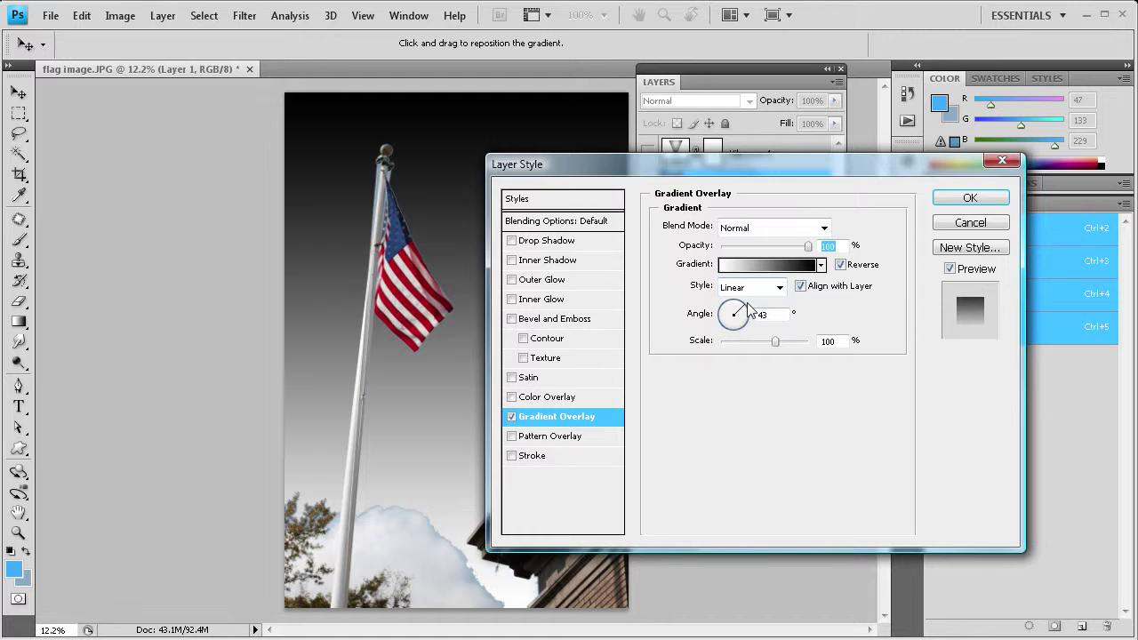
drag(750, 311, 750, 312)
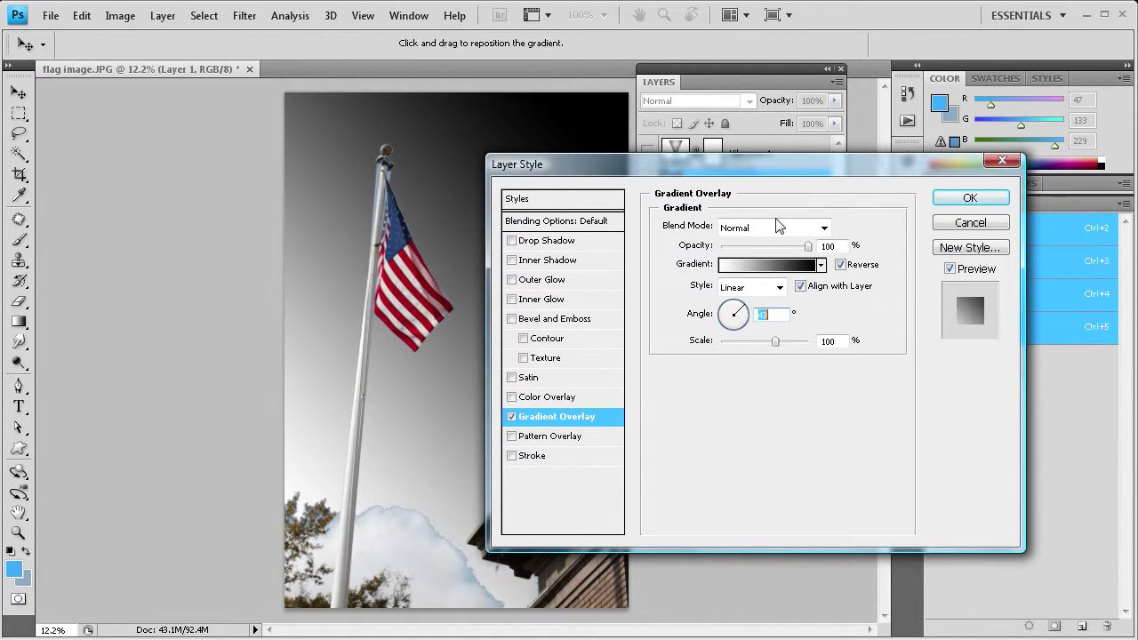
Open the overlay's gradient for editing and recolour its black stop with the bright blue foreground colour 2f85e5
click(748, 265)
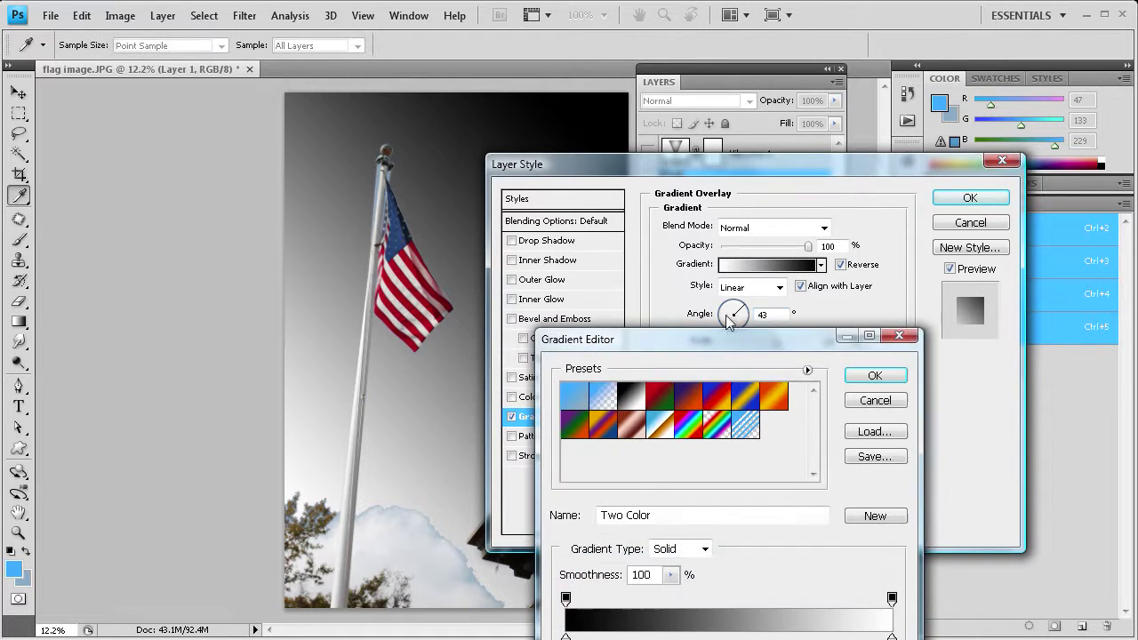
drag(682, 337, 698, 126)
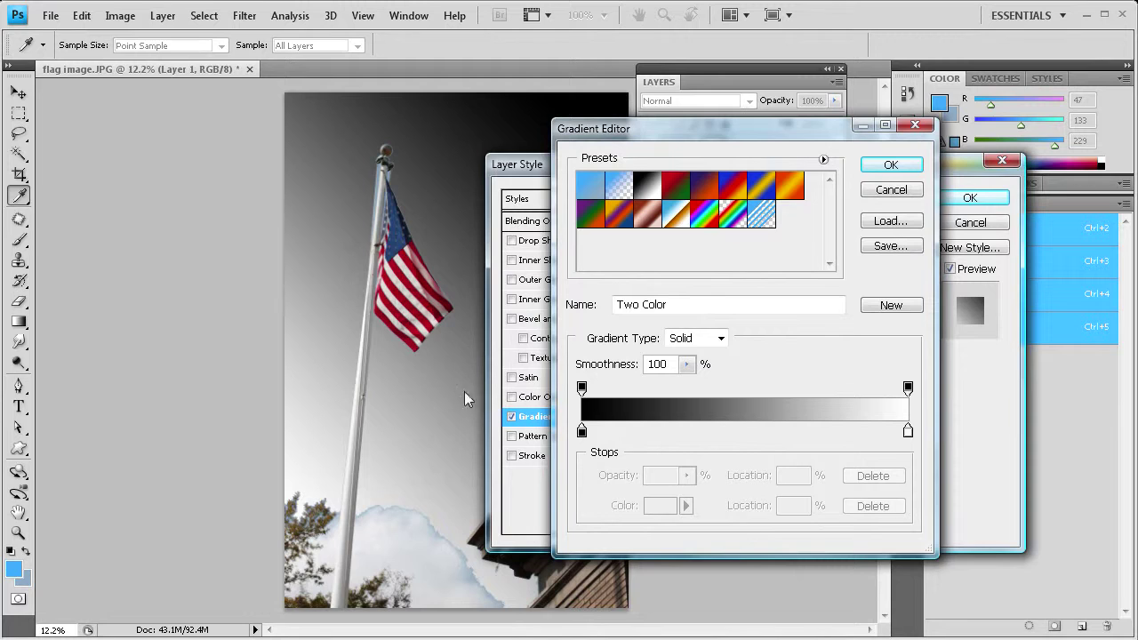
double_click(581, 433)
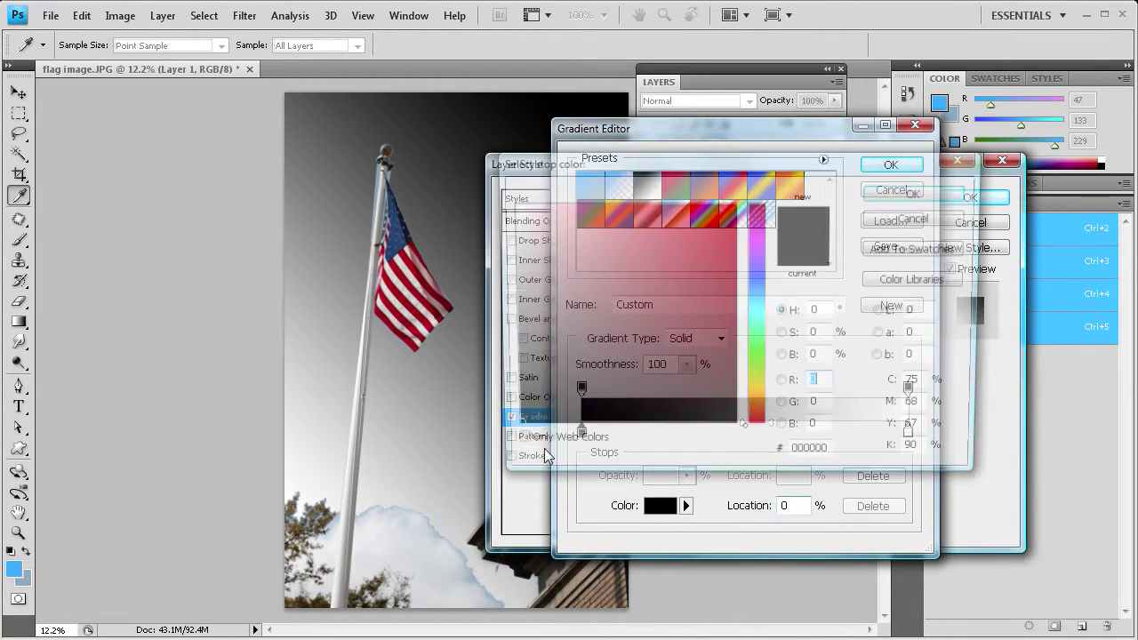
click(18, 566)
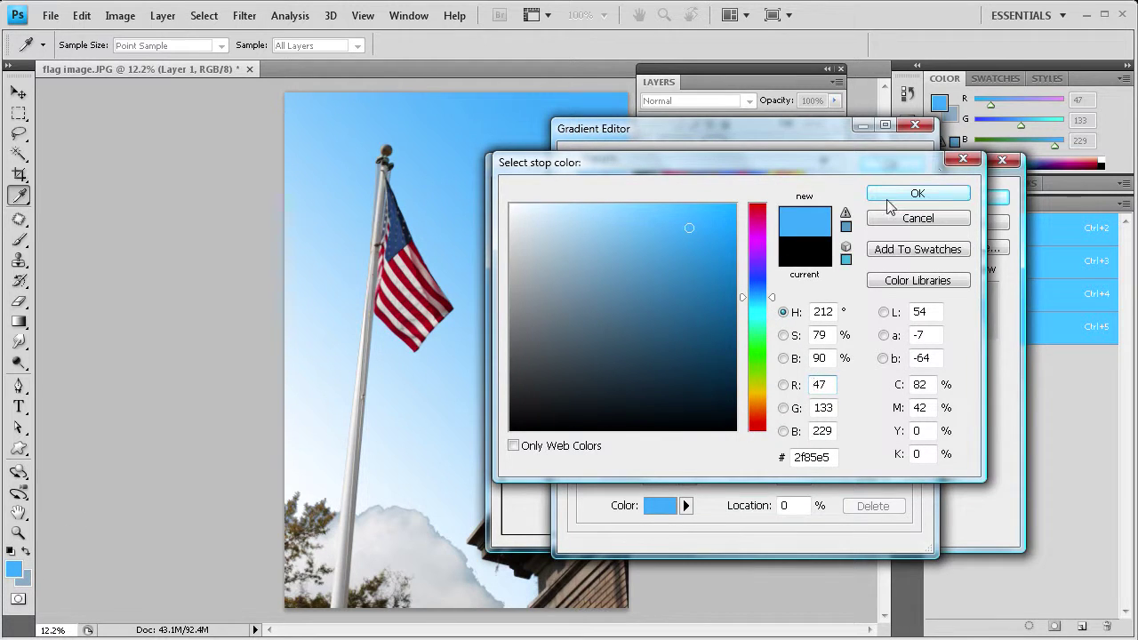
click(916, 193)
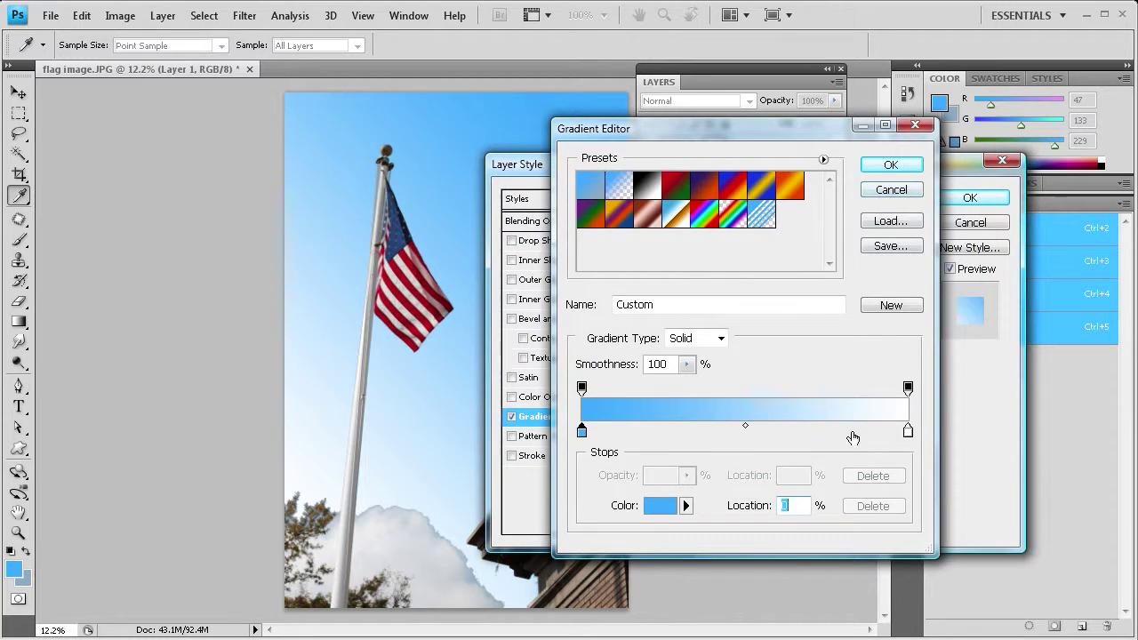
Recolour the gradient's white stop with the background colour 879ebd and apply the gradient overlay to the sky layer
double_click(908, 430)
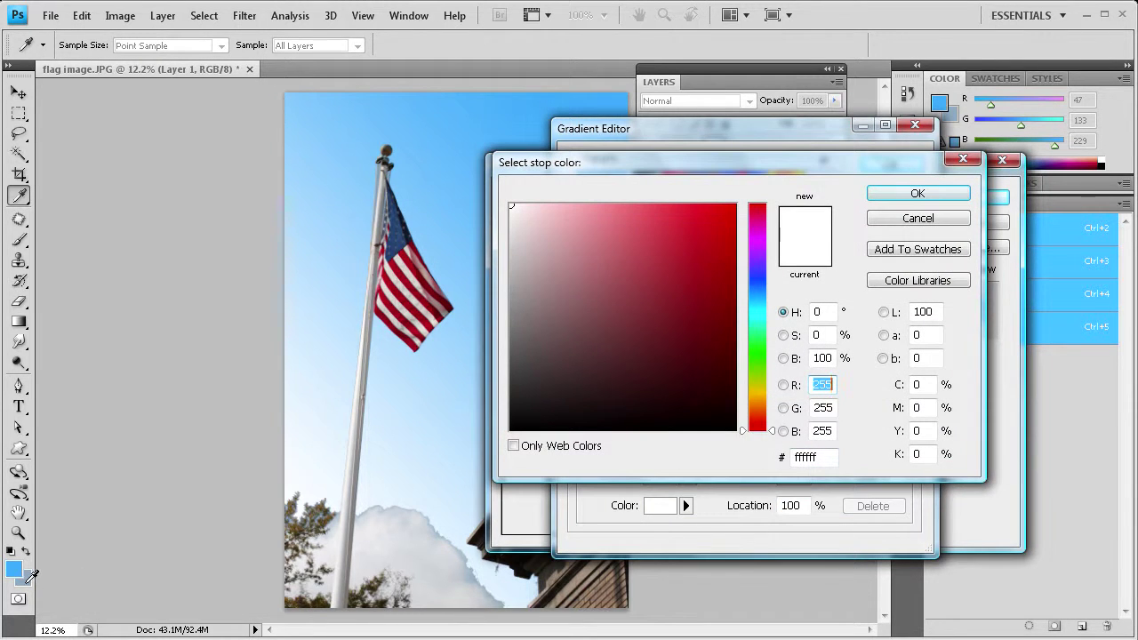
click(31, 578)
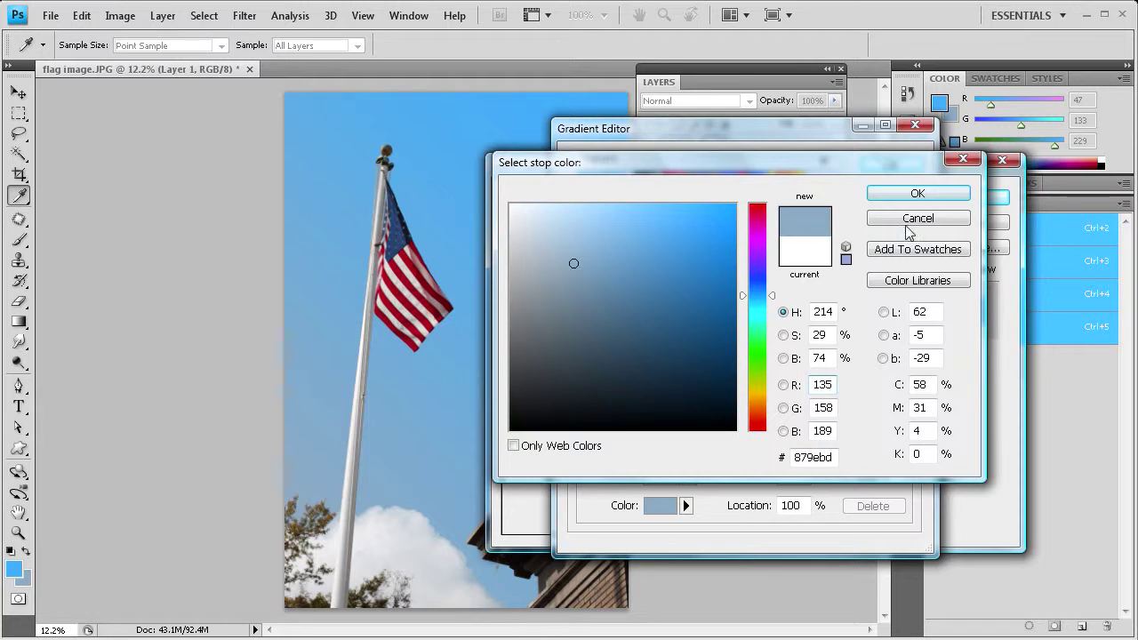
click(917, 193)
click(907, 163)
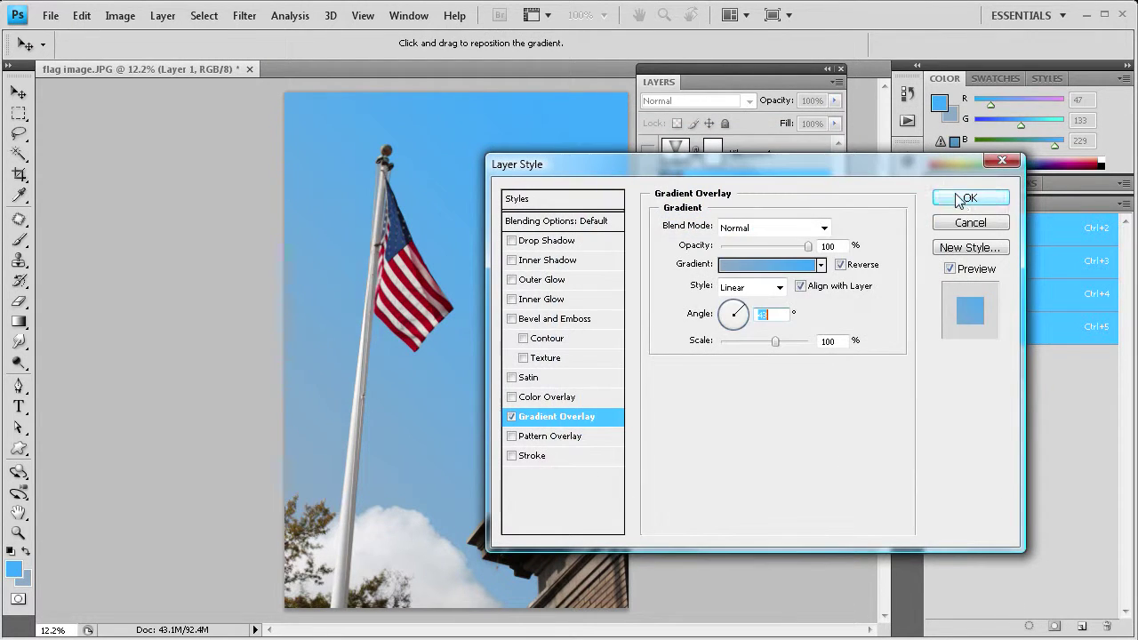
click(955, 196)
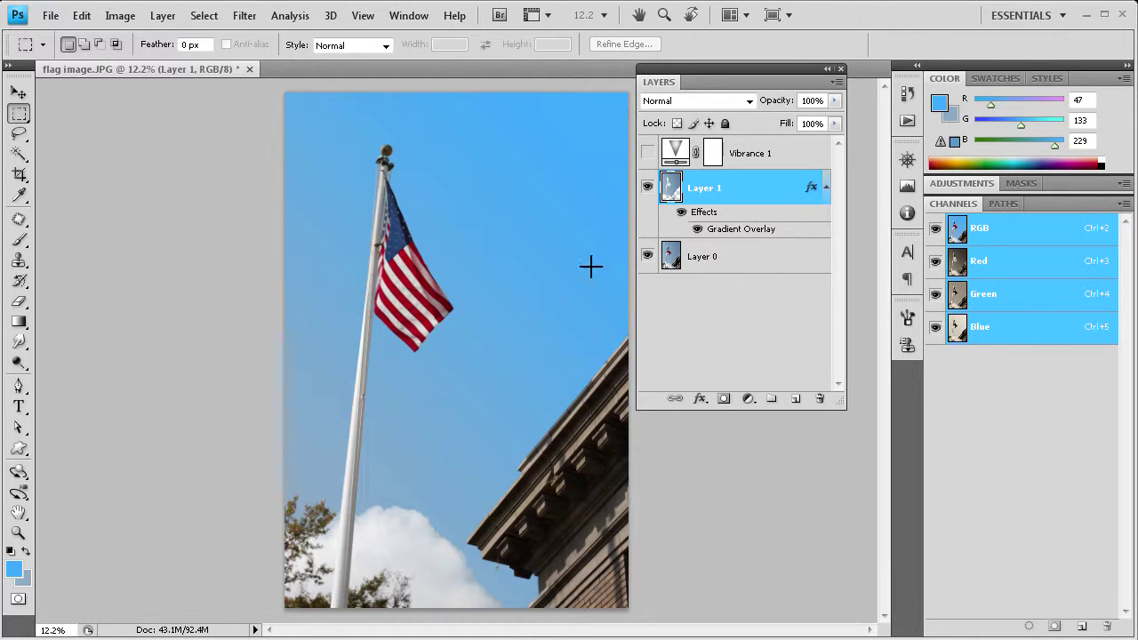
Lower the opacity of the gradient sky layer to 60% and toggle its visibility to compare before and after
drag(834, 100, 798, 119)
click(646, 189)
click(647, 188)
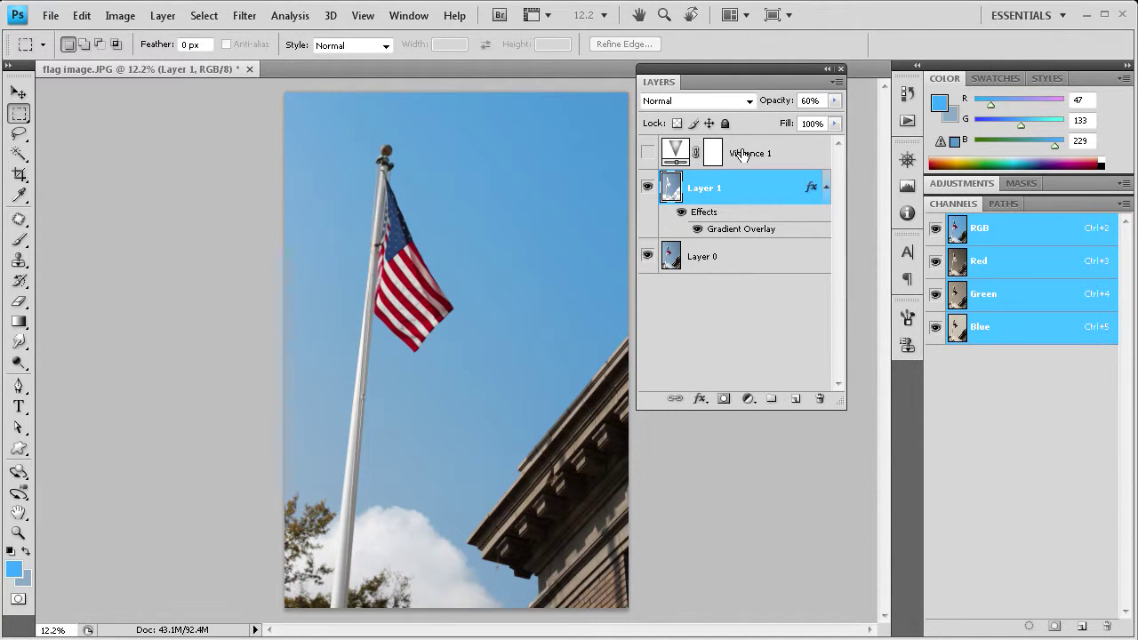
Compare the Vibrance and gradient overlay versions of the sky by toggling both layers, ending with only Vibrance shown over the original photo
click(646, 189)
click(647, 154)
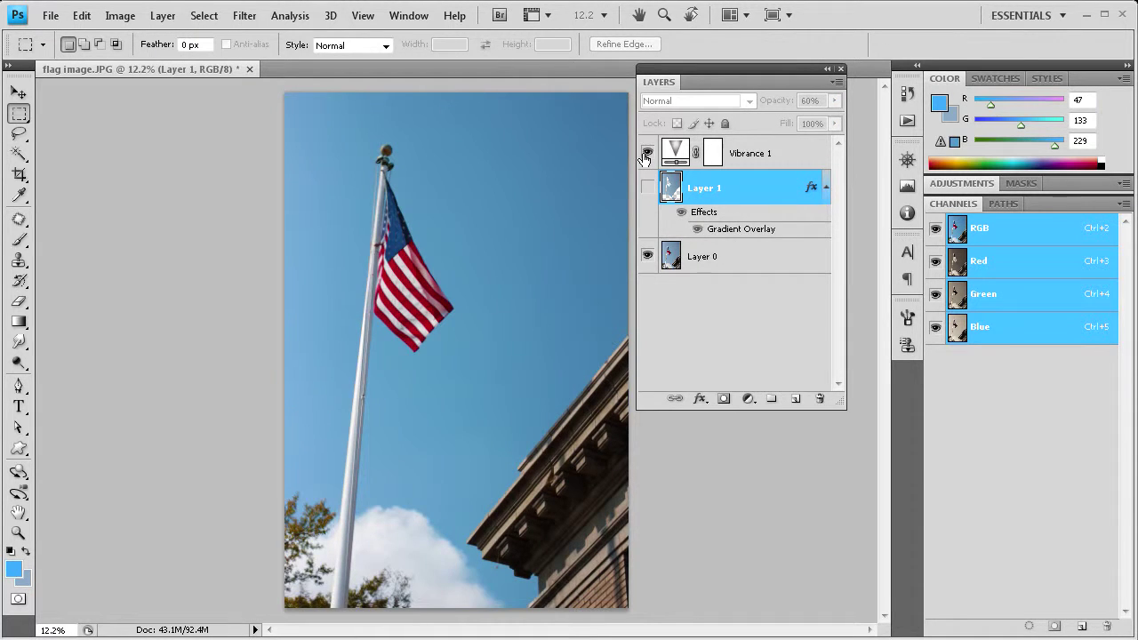
click(647, 154)
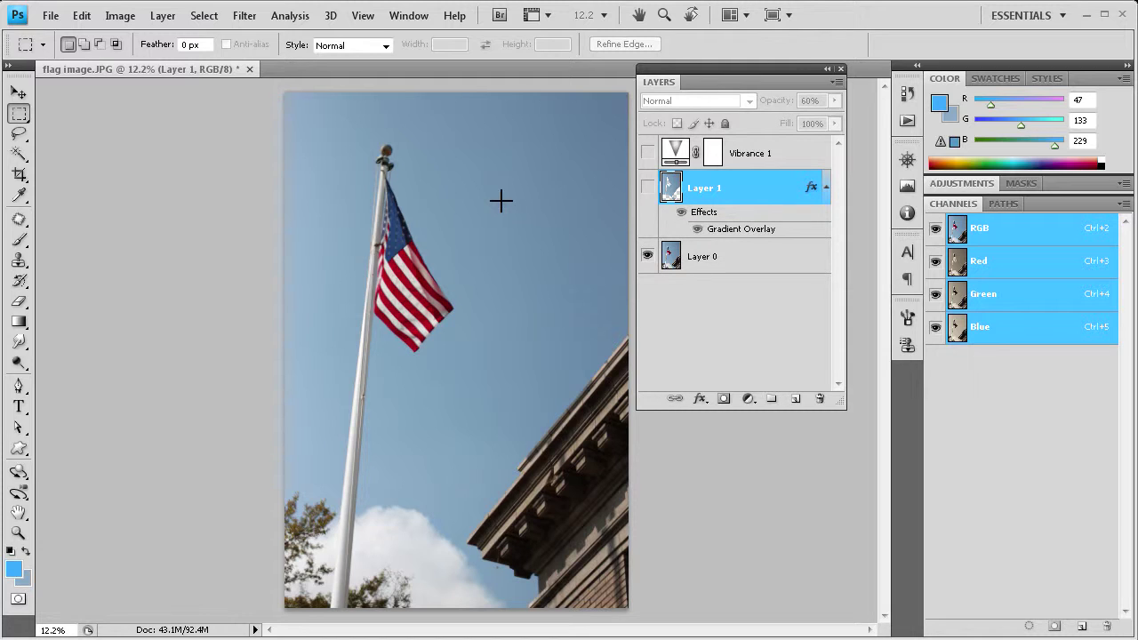
click(646, 187)
click(646, 187)
click(648, 154)
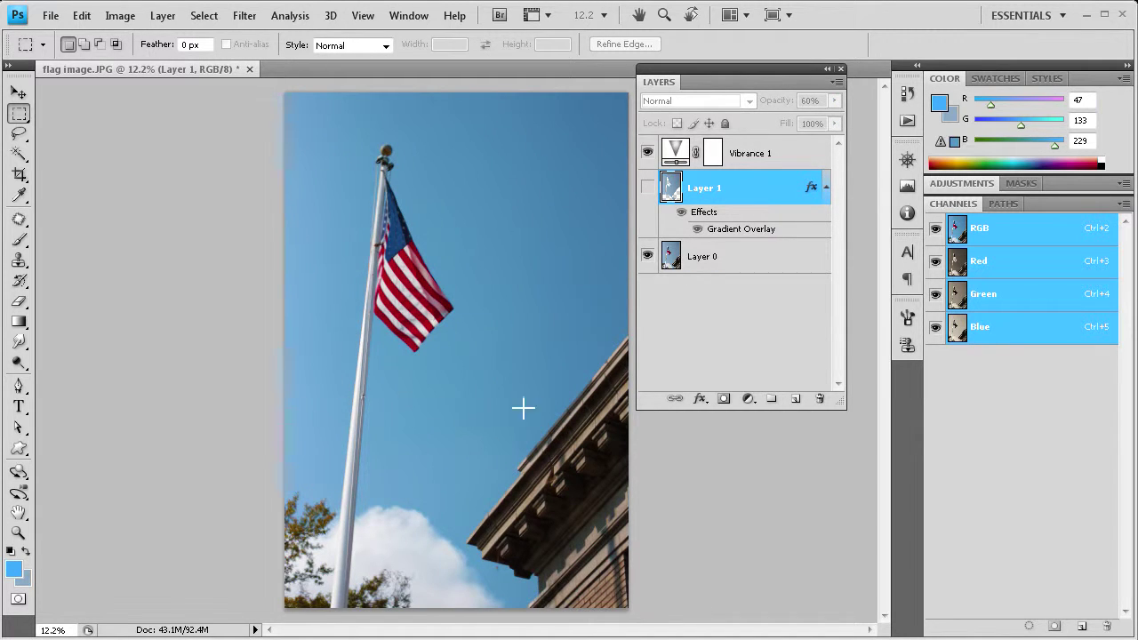